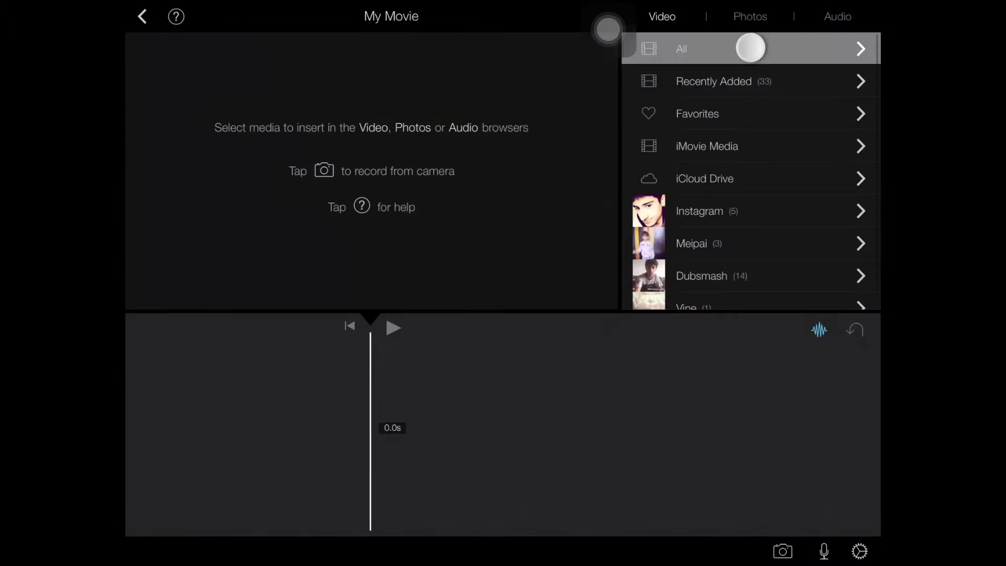
{"action": "scroll", "coordinate": [800, 177], "scroll_direction": "down", "scroll_amount": 2}
{"action": "scroll", "coordinate": [800, 177], "scroll_direction": "down", "scroll_amount": 4}
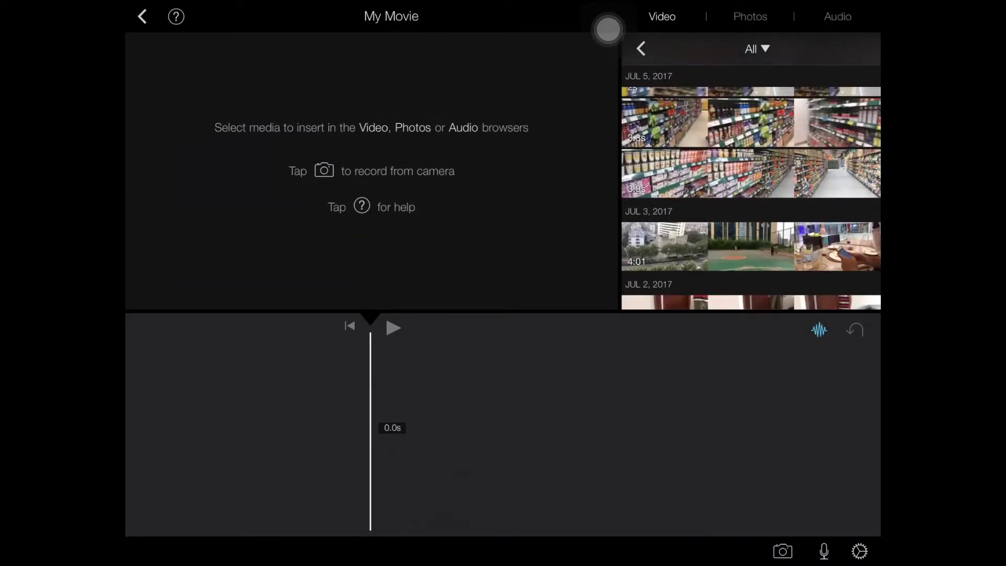
{"action": "scroll", "coordinate": [785, 193], "scroll_direction": "up", "scroll_amount": 1}
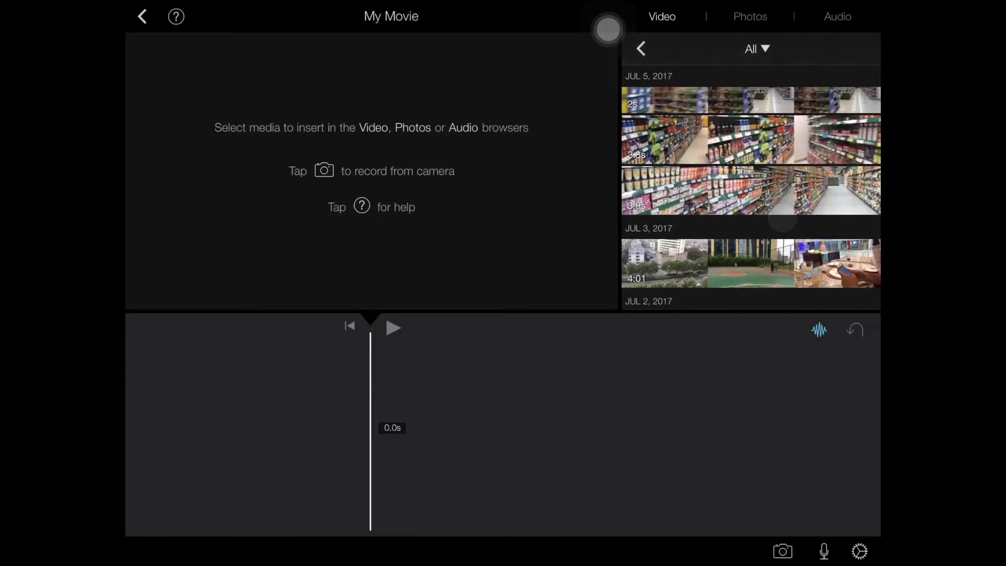
Insert the 3.9-second supermarket aisle clip into the movie timeline.
{"action": "left_click", "coordinate": [780, 194]}
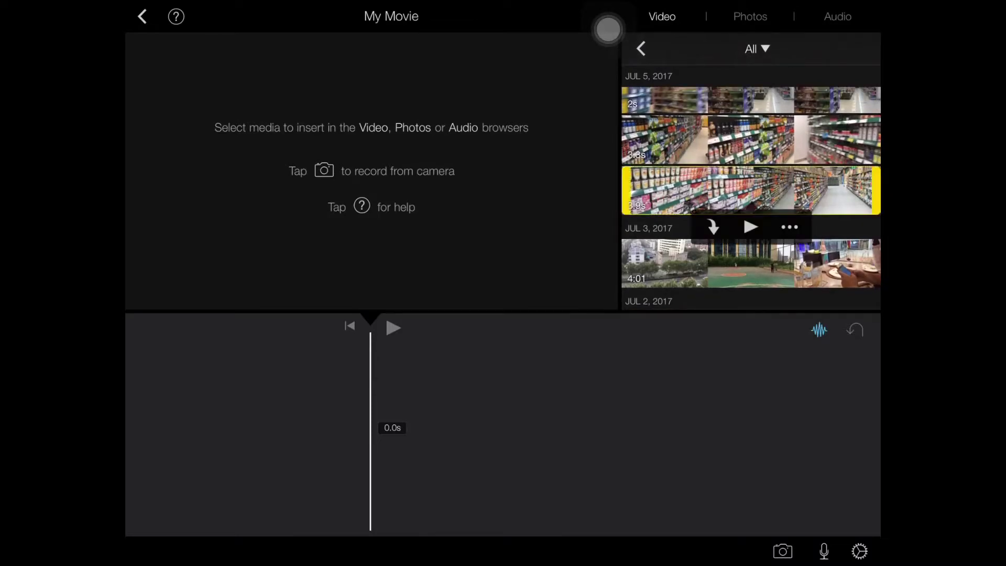
{"action": "left_click", "coordinate": [710, 225]}
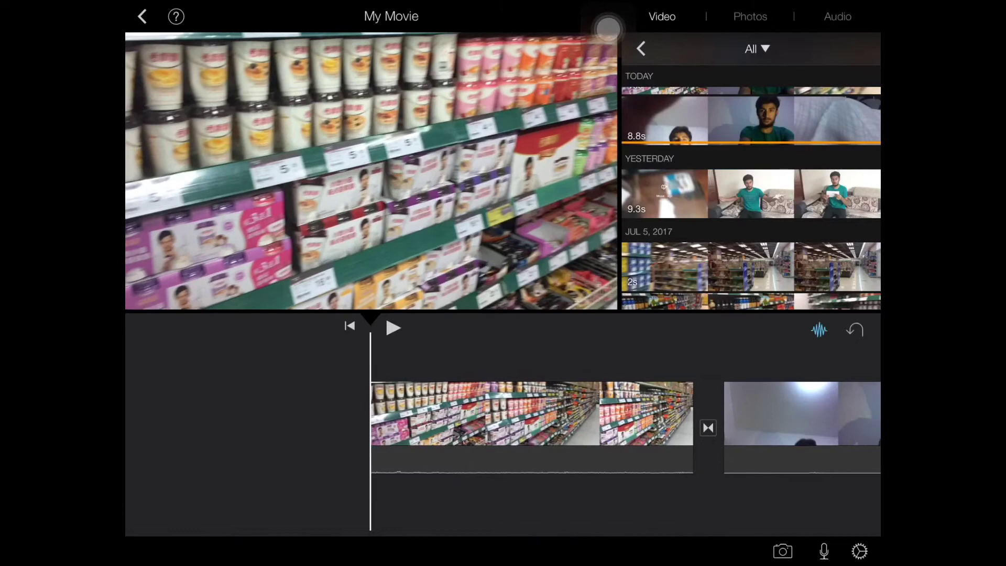
Preview both clips, replace the dissolve between them with None, and replay the cut.
{"action": "left_click", "coordinate": [393, 327]}
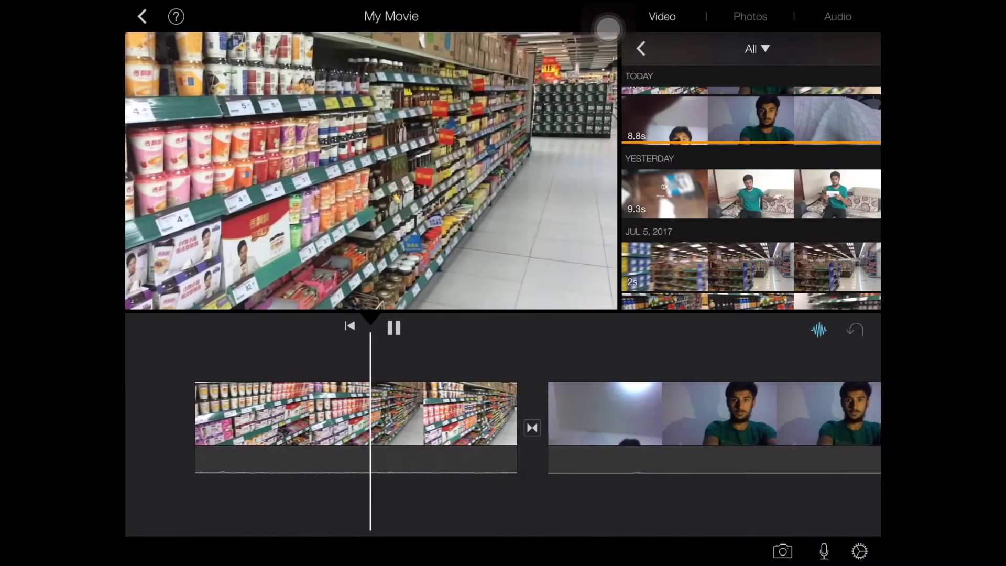
{"action": "left_click", "coordinate": [382, 340]}
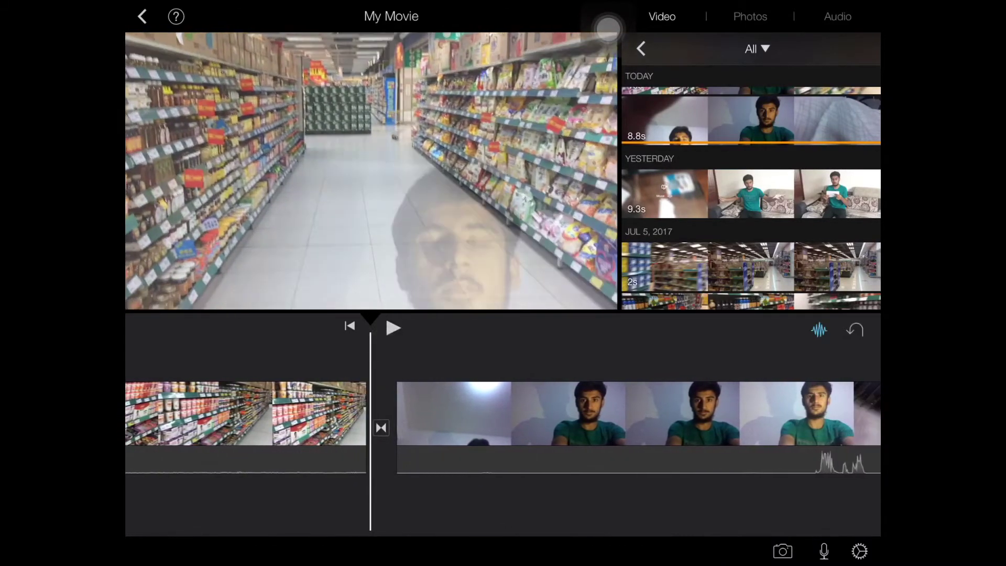
{"action": "left_click", "coordinate": [378, 426]}
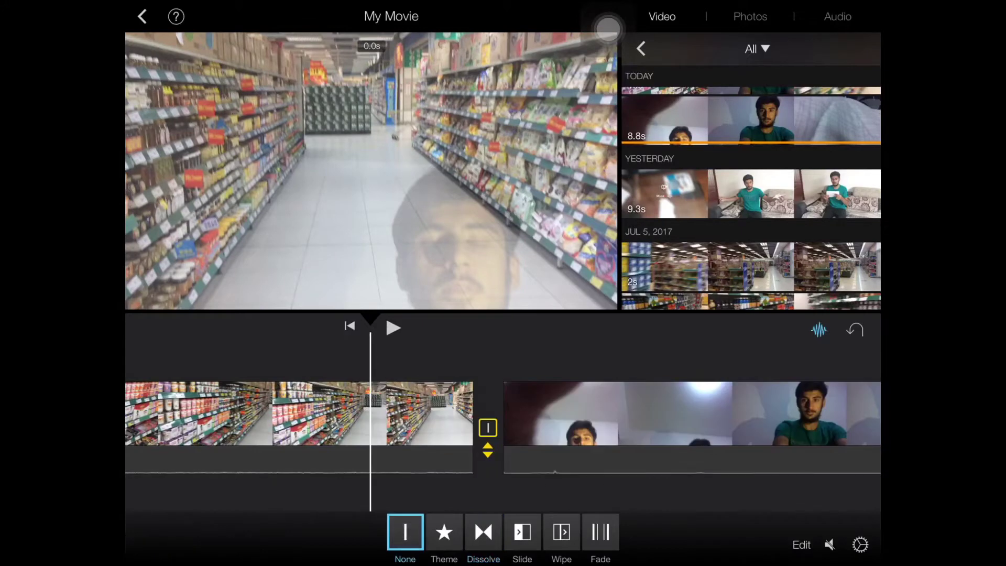
{"action": "left_click_drag", "start_coordinate": [260, 412], "coordinate": [390, 412]}
{"action": "left_click", "coordinate": [393, 328]}
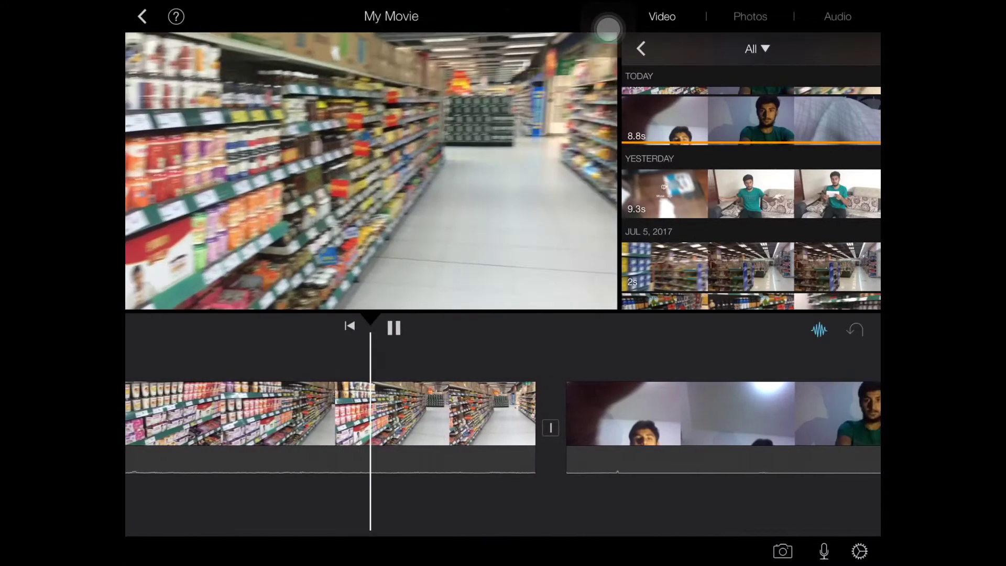
Split the selfie clip at the playhead and delete its blurry opening piece.
{"action": "left_click", "coordinate": [381, 449]}
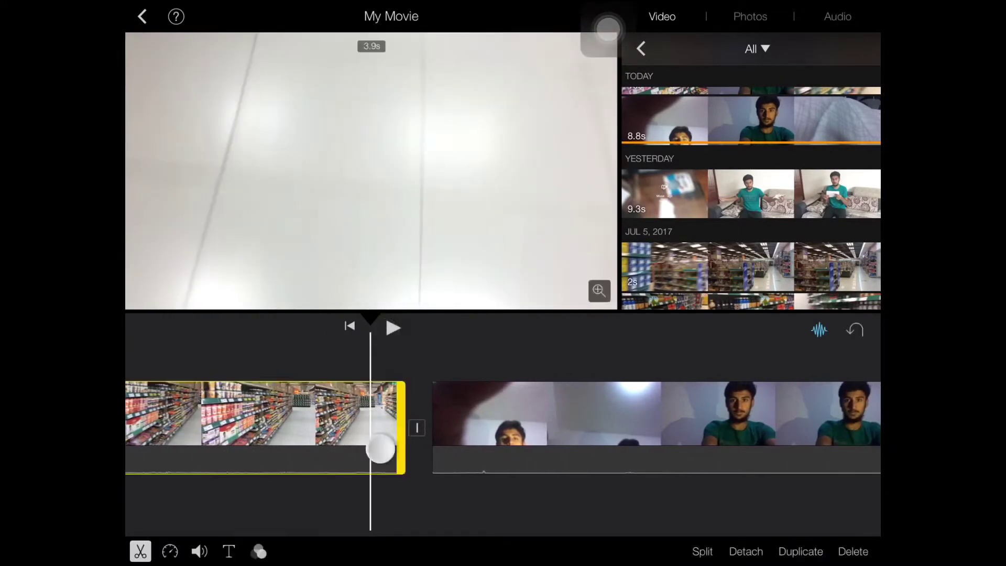
{"action": "left_click_drag", "start_coordinate": [400, 465], "coordinate": [357, 464]}
{"action": "mouse_move", "coordinate": [566, 495]}
{"action": "left_mouse_down"}
{"action": "mouse_move", "coordinate": [270, 497]}
{"action": "mouse_move", "coordinate": [354, 494]}
{"action": "left_mouse_up"}
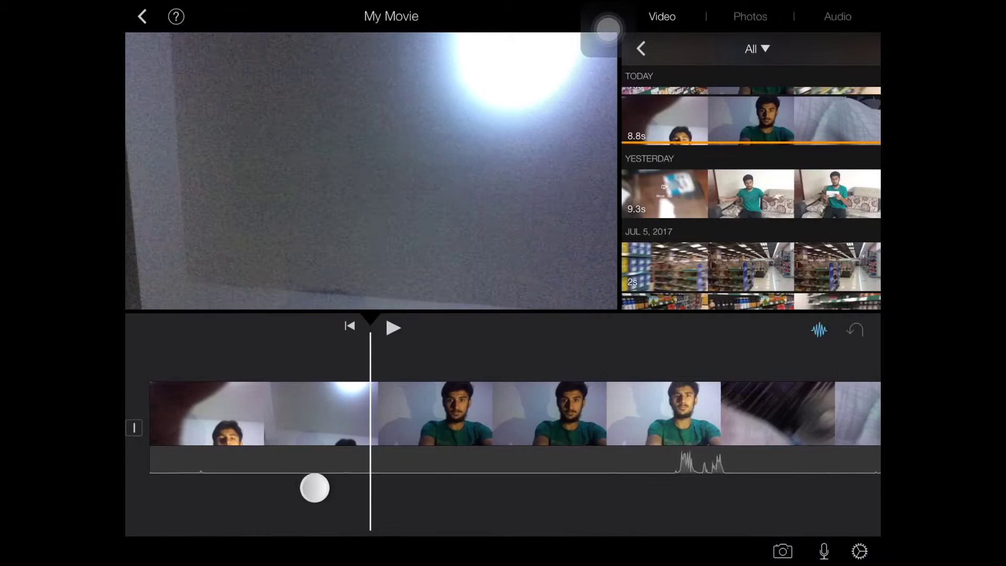
{"action": "left_click_drag", "start_coordinate": [300, 487], "coordinate": [292, 484]}
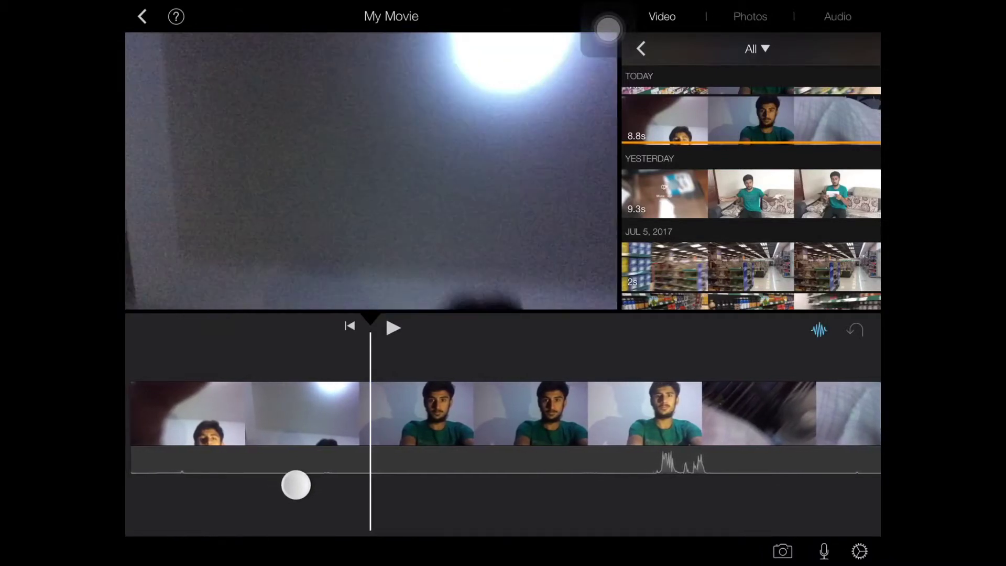
{"action": "left_click", "coordinate": [295, 486]}
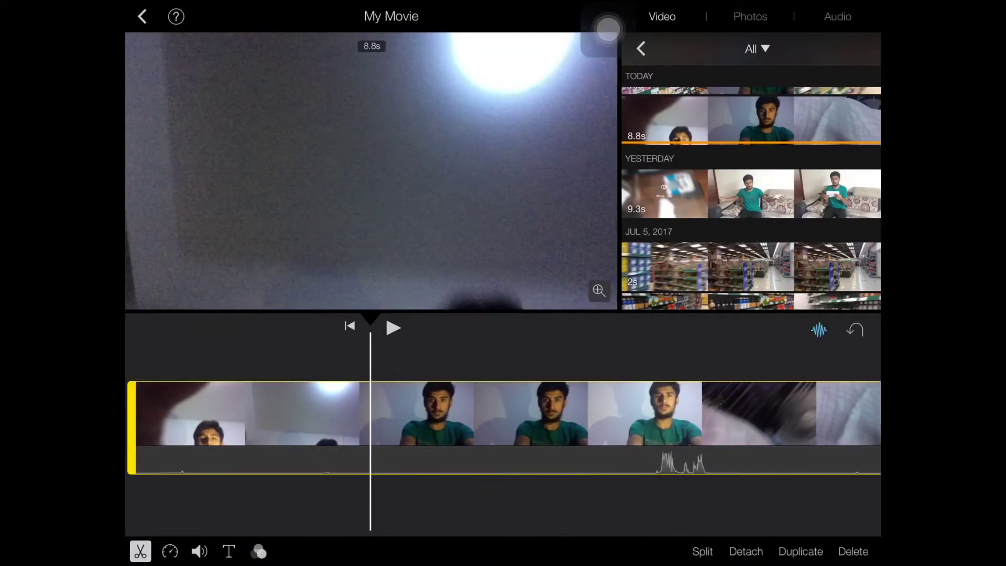
{"action": "left_click", "coordinate": [704, 549]}
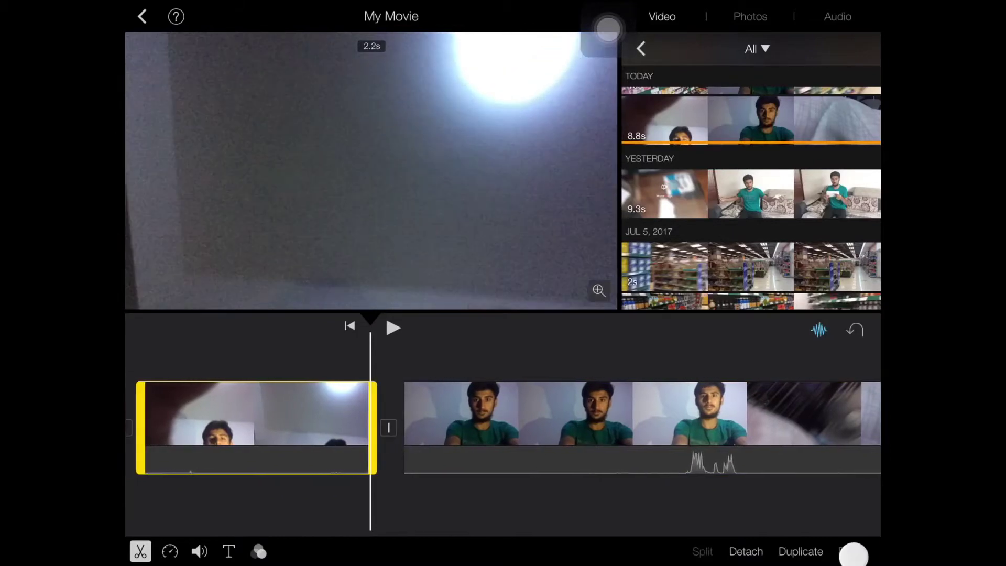
{"action": "left_click", "coordinate": [852, 554]}
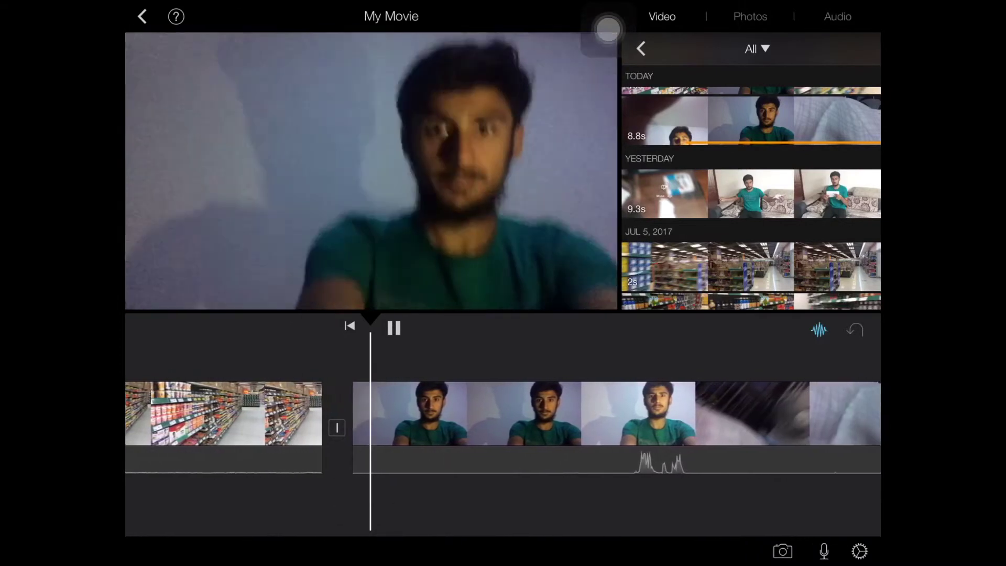
{"action": "left_click", "coordinate": [393, 328]}
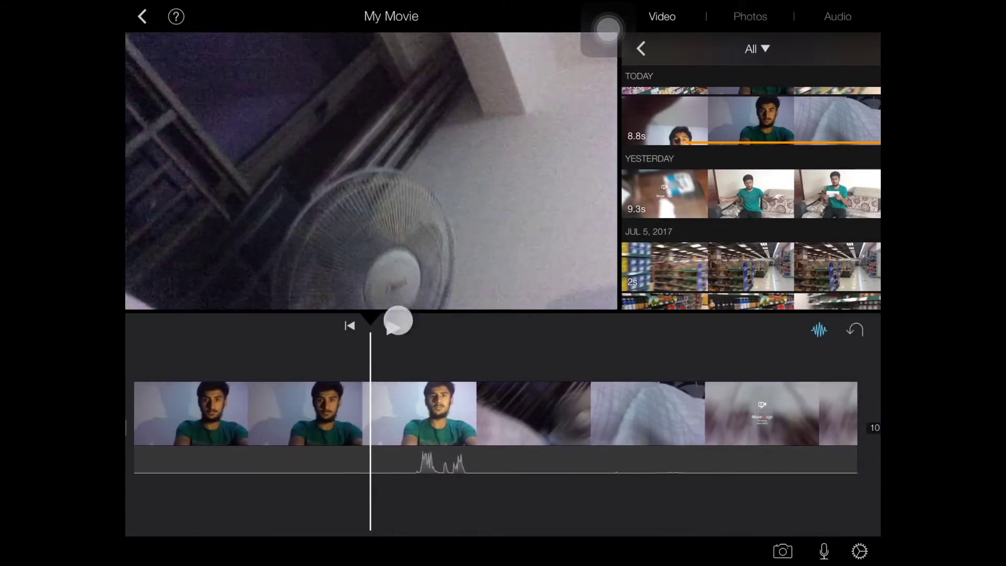
{"action": "mouse_move", "coordinate": [652, 440]}
{"action": "left_mouse_down"}
{"action": "mouse_move", "coordinate": [689, 438]}
{"action": "mouse_move", "coordinate": [682, 442]}
{"action": "left_mouse_up"}
Split the selfie clip at its blurry fast-motion frames and review the plain cut.
{"action": "left_click", "coordinate": [683, 444]}
{"action": "left_click", "coordinate": [702, 551]}
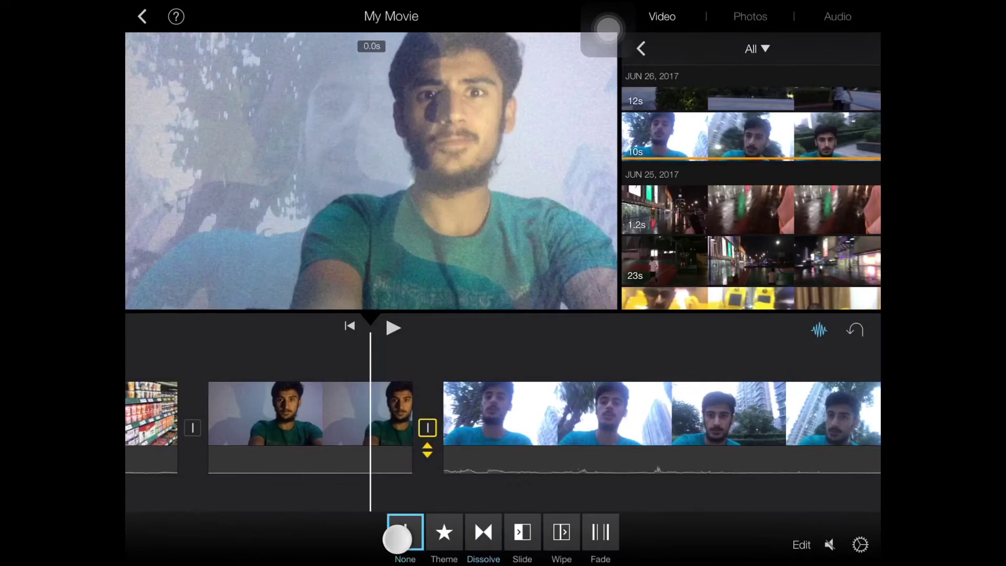
{"action": "left_click", "coordinate": [717, 418]}
{"action": "left_click", "coordinate": [393, 328]}
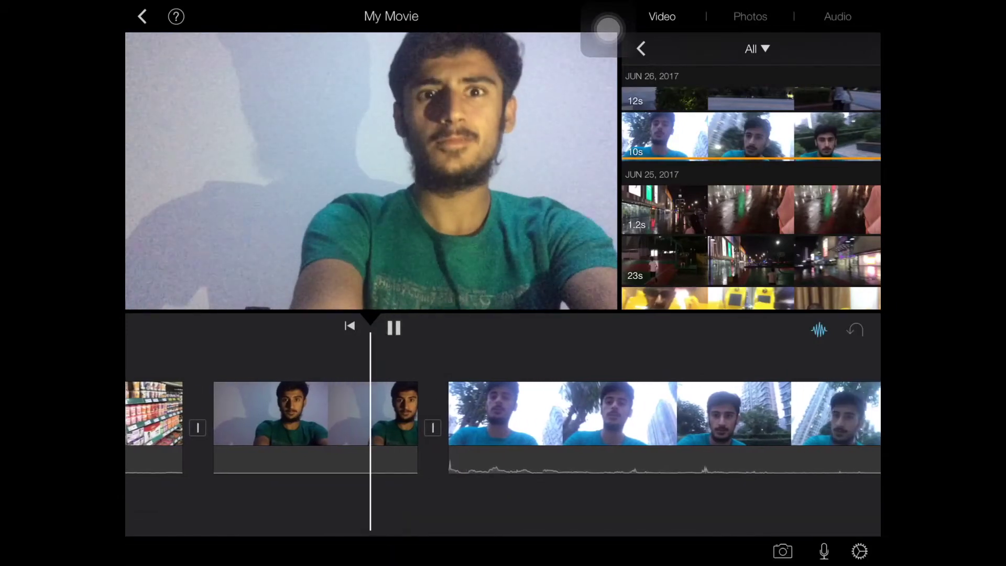
{"action": "left_click", "coordinate": [393, 328]}
{"action": "mouse_move", "coordinate": [669, 448]}
{"action": "left_mouse_down"}
{"action": "mouse_move", "coordinate": [615, 468]}
{"action": "mouse_move", "coordinate": [514, 479]}
{"action": "mouse_move", "coordinate": [532, 481]}
{"action": "left_mouse_up"}
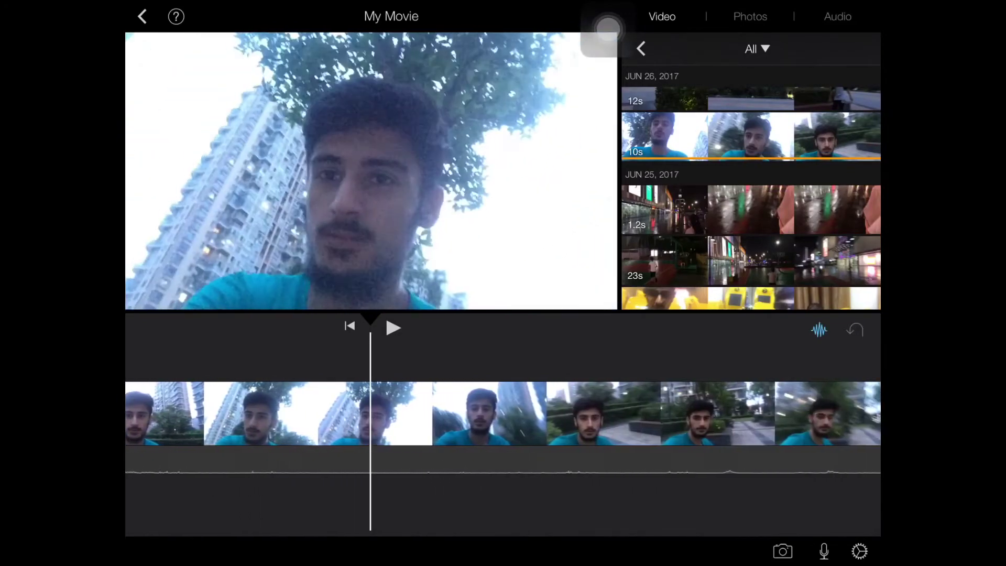
Scrub and play through the outdoor and indoor selfie clips to check their transition.
{"action": "mouse_move", "coordinate": [707, 455]}
{"action": "left_mouse_down"}
{"action": "mouse_move", "coordinate": [570, 456]}
{"action": "mouse_move", "coordinate": [696, 454]}
{"action": "mouse_move", "coordinate": [642, 451]}
{"action": "left_mouse_up"}
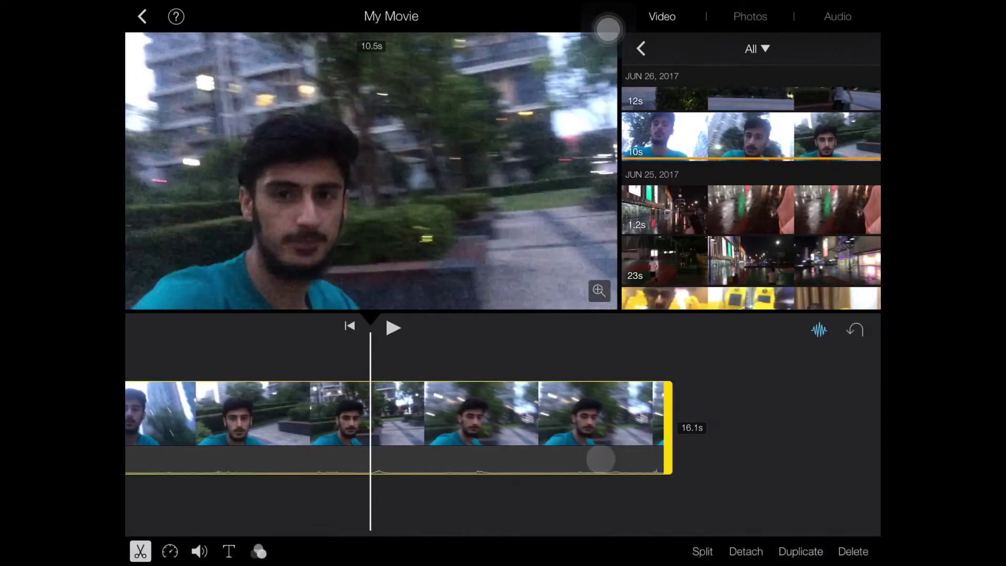
{"action": "scroll", "coordinate": [534, 428], "scroll_direction": "up", "scroll_amount": 2}
{"action": "scroll", "coordinate": [535, 428], "scroll_direction": "up", "scroll_amount": 3}
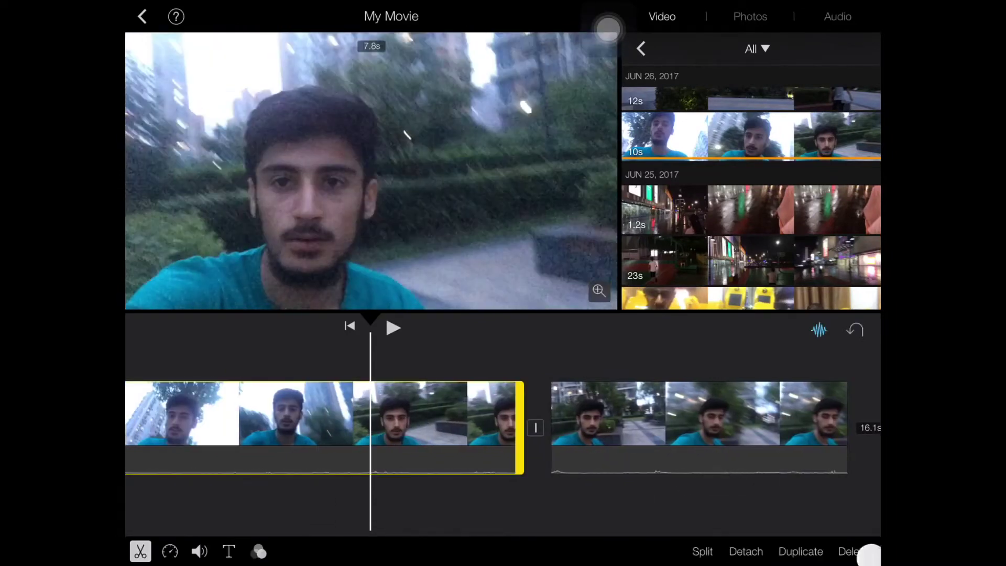
{"action": "left_click_drag", "start_coordinate": [551, 413], "coordinate": [809, 412]}
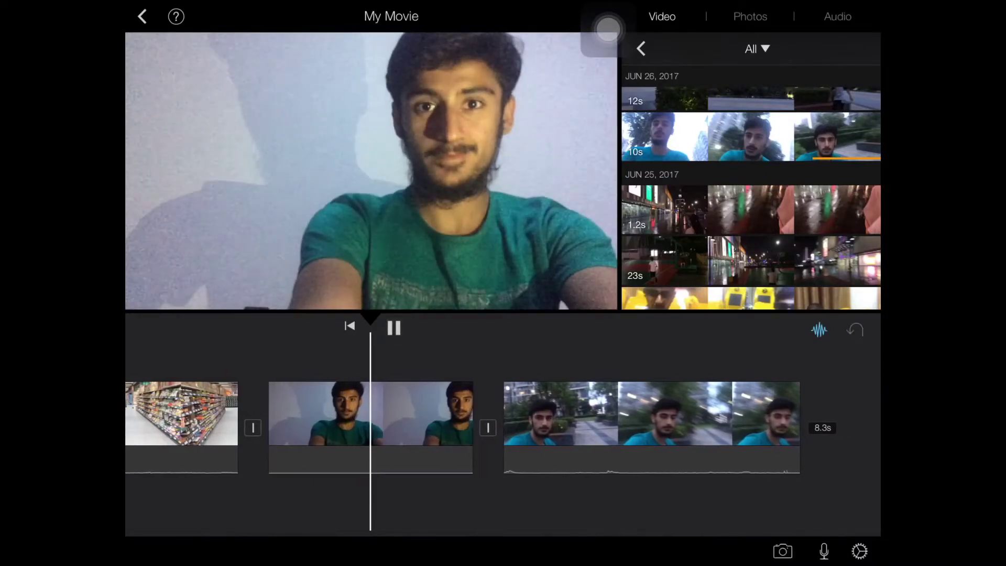
{"action": "left_click", "coordinate": [662, 464]}
{"action": "left_click_drag", "start_coordinate": [253, 418], "coordinate": [339, 417]}
{"action": "left_click", "coordinate": [339, 417]}
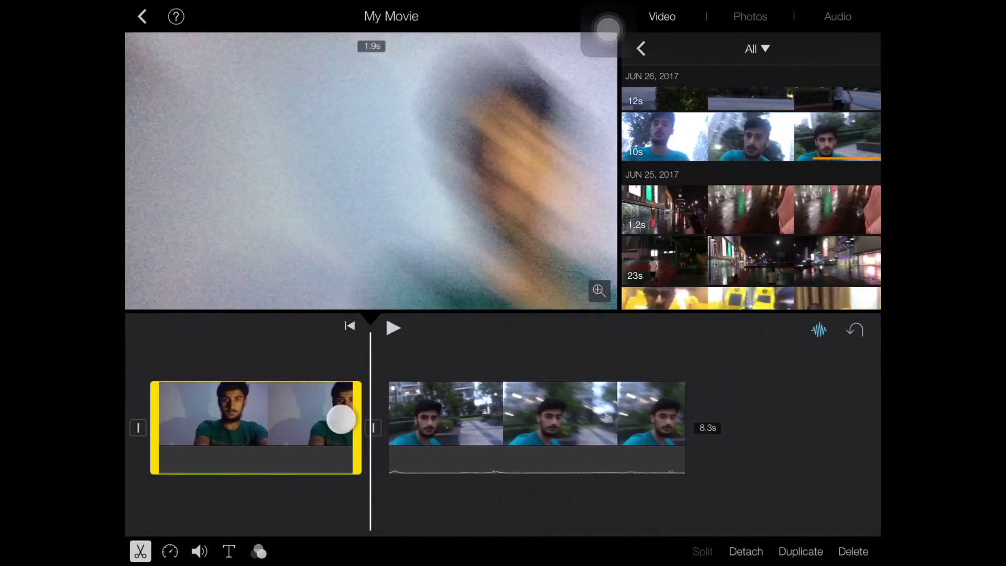
{"action": "left_click", "coordinate": [378, 455]}
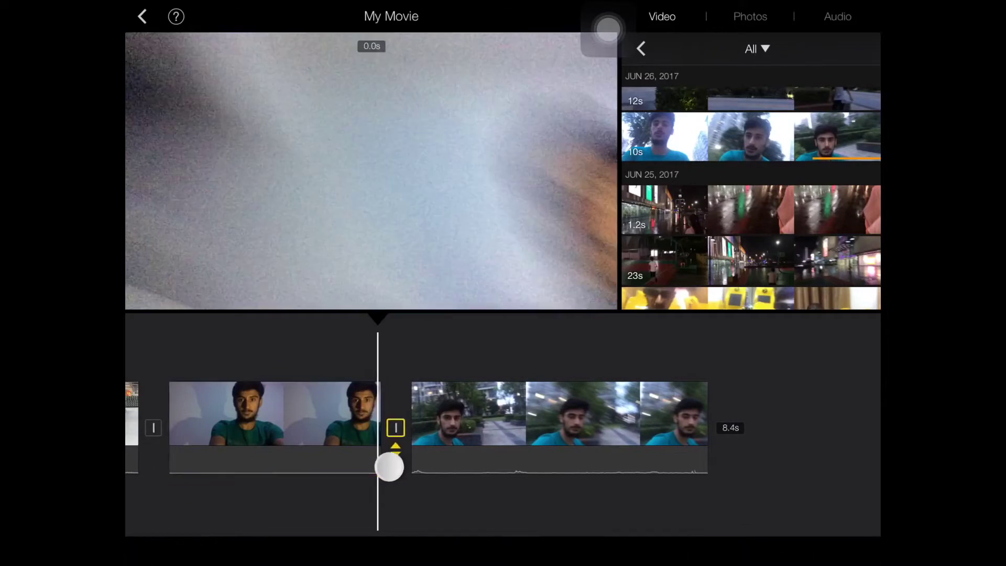
{"action": "left_click_drag", "start_coordinate": [775, 404], "coordinate": [824, 397]}
{"action": "left_click", "coordinate": [393, 327]}
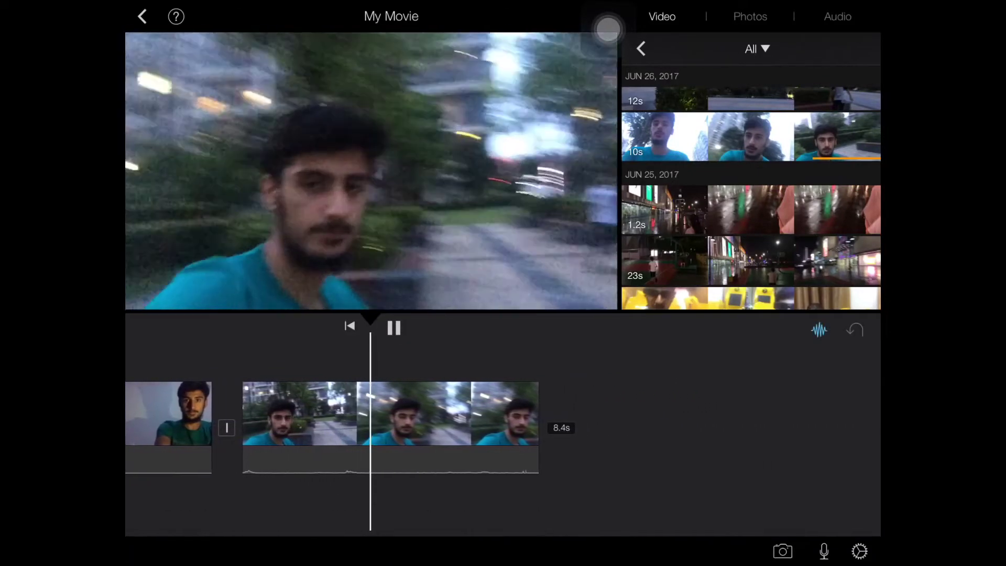
{"action": "left_click", "coordinate": [747, 424]}
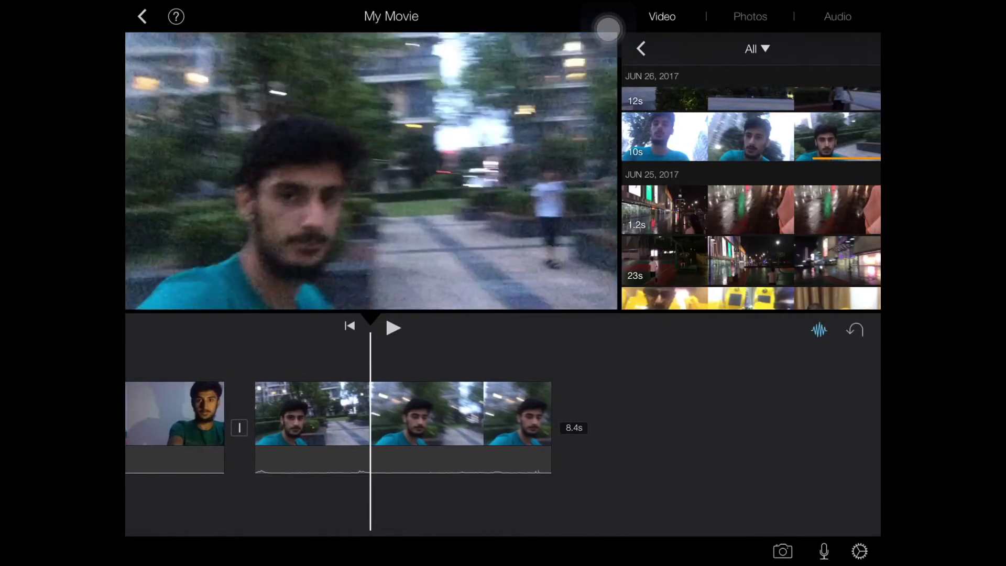
Scrub to the end of the indoor selfie clip and play into the outdoor selfie clip.
{"action": "mouse_move", "coordinate": [661, 445]}
{"action": "left_mouse_down"}
{"action": "mouse_move", "coordinate": [757, 424]}
{"action": "mouse_move", "coordinate": [767, 409]}
{"action": "left_mouse_up"}
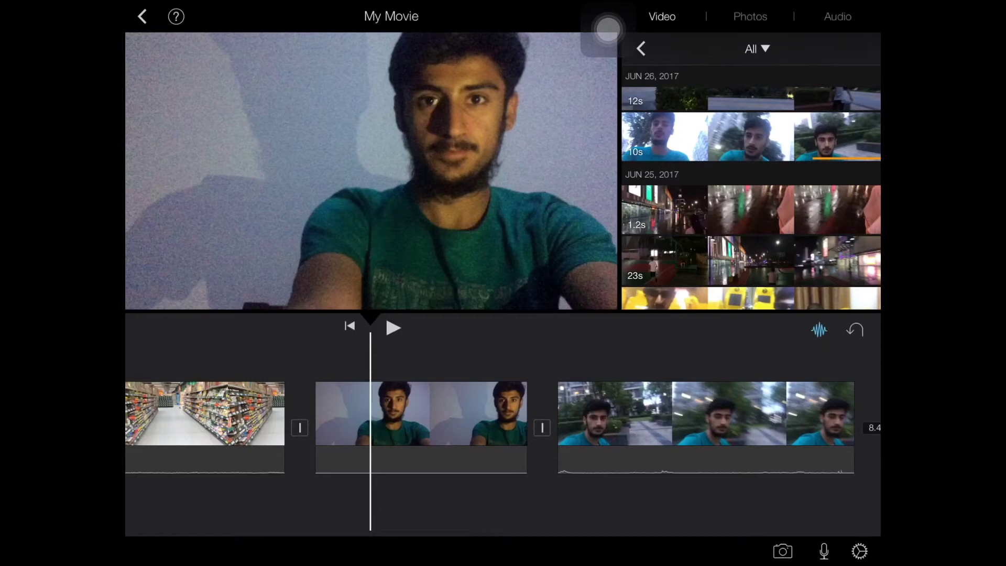
{"action": "left_click_drag", "start_coordinate": [478, 467], "coordinate": [425, 443]}
{"action": "left_click", "coordinate": [427, 446]}
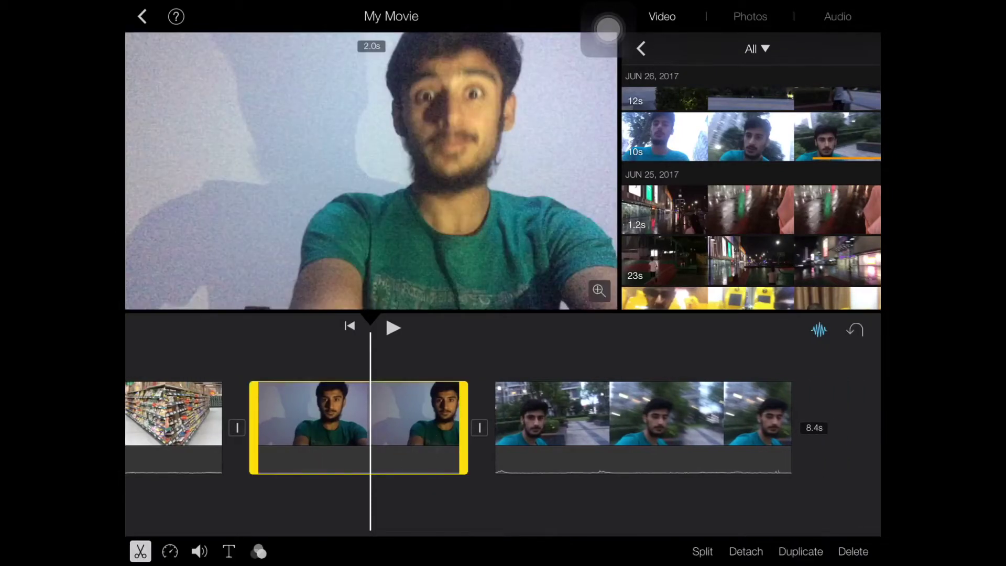
{"action": "mouse_move", "coordinate": [451, 492]}
{"action": "left_mouse_down"}
{"action": "mouse_move", "coordinate": [382, 511]}
{"action": "mouse_move", "coordinate": [380, 458]}
{"action": "mouse_move", "coordinate": [403, 481]}
{"action": "left_mouse_up"}
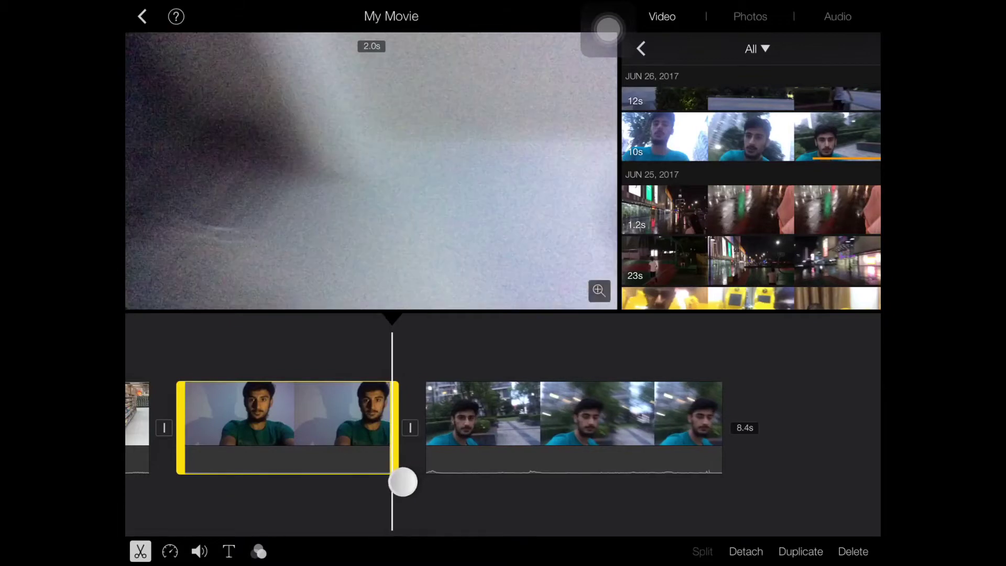
{"action": "left_click", "coordinate": [551, 498]}
{"action": "left_click", "coordinate": [393, 328]}
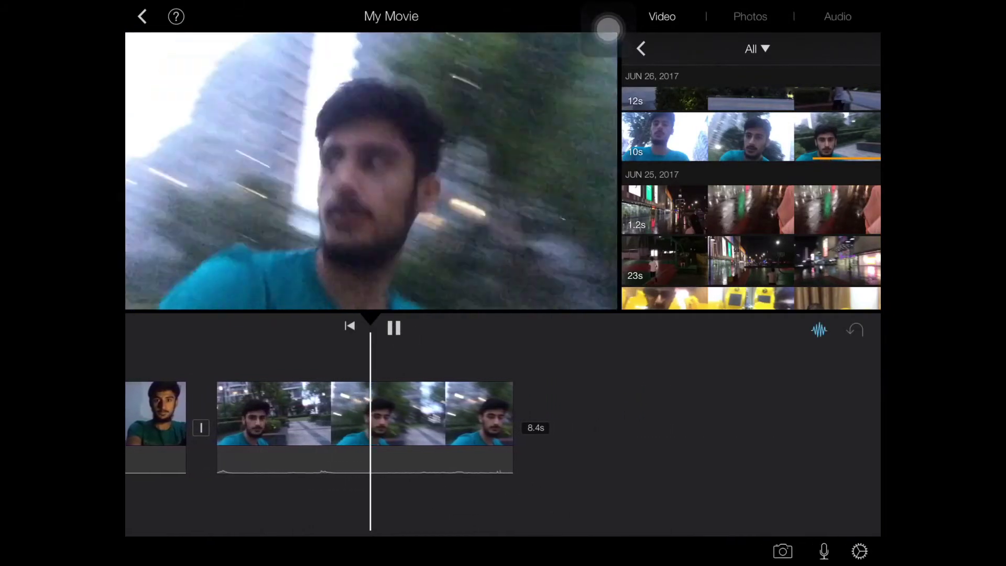
{"action": "left_click", "coordinate": [392, 328]}
{"action": "left_click_drag", "start_coordinate": [684, 448], "coordinate": [594, 449]}
{"action": "left_click_drag", "start_coordinate": [748, 225], "coordinate": [749, 317]}
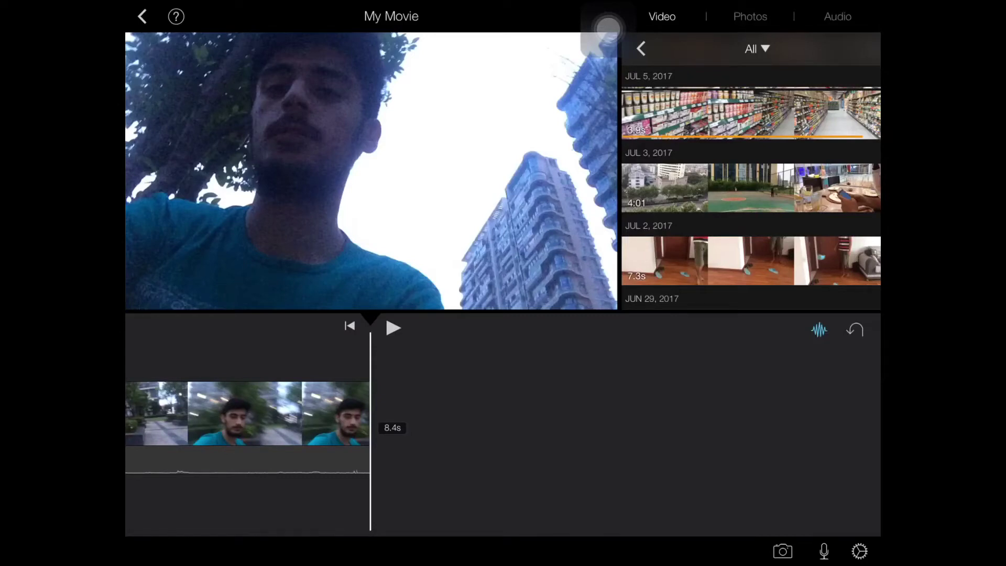
{"action": "scroll", "coordinate": [751, 189], "scroll_direction": "up", "scroll_amount": 4}
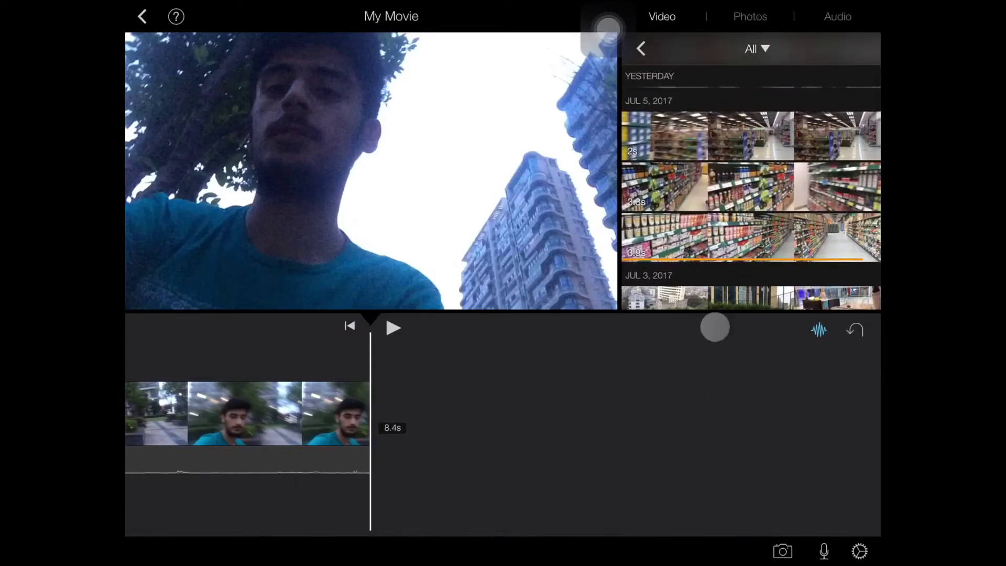
Drag two July 5 grocery aisle clips onto the end of the movie.
{"action": "left_click", "coordinate": [753, 211]}
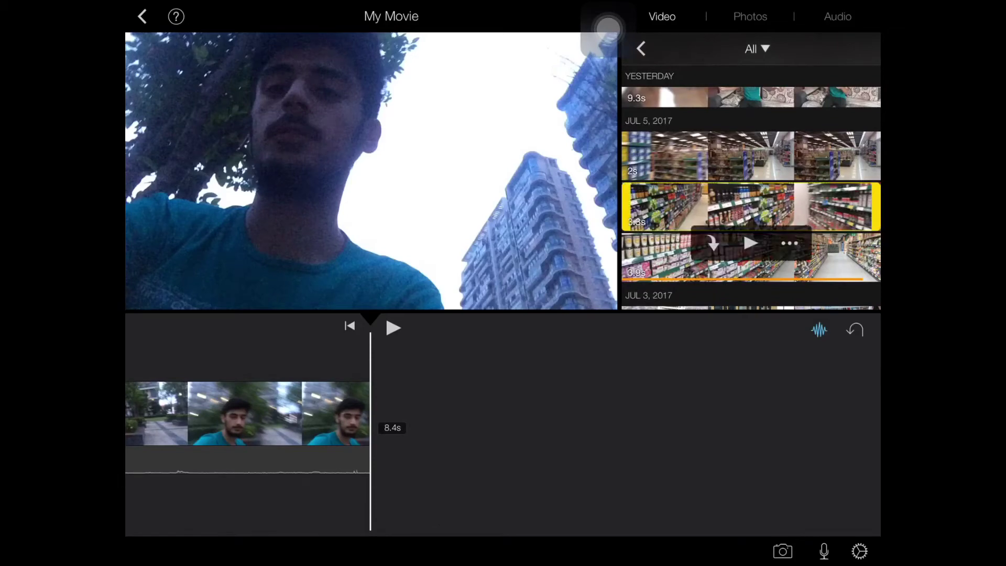
{"action": "left_click_drag", "start_coordinate": [714, 243], "coordinate": [425, 427]}
{"action": "left_click", "coordinate": [753, 155]}
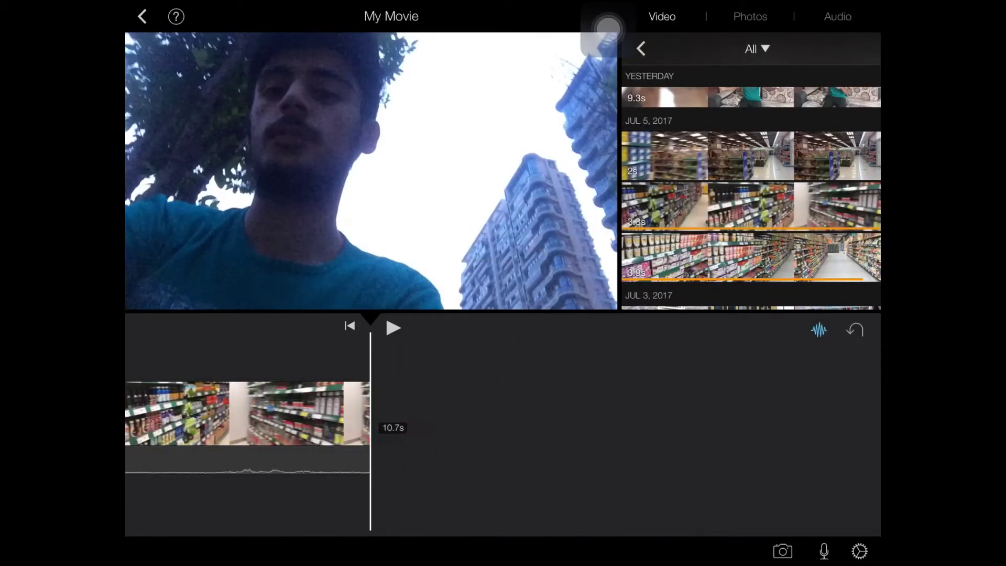
{"action": "mouse_move", "coordinate": [753, 156]}
{"action": "left_mouse_down"}
{"action": "mouse_move", "coordinate": [561, 176]}
{"action": "mouse_move", "coordinate": [424, 427]}
{"action": "left_mouse_up"}
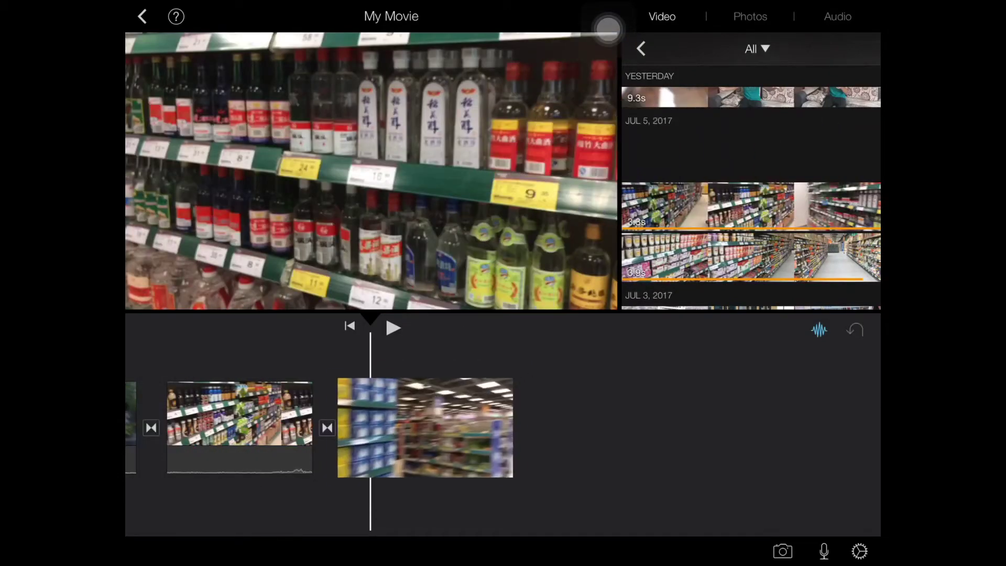
{"action": "left_click_drag", "start_coordinate": [820, 392], "coordinate": [684, 443]}
Set the transition between the two grocery clips to None and preview it.
{"action": "left_click", "coordinate": [474, 426]}
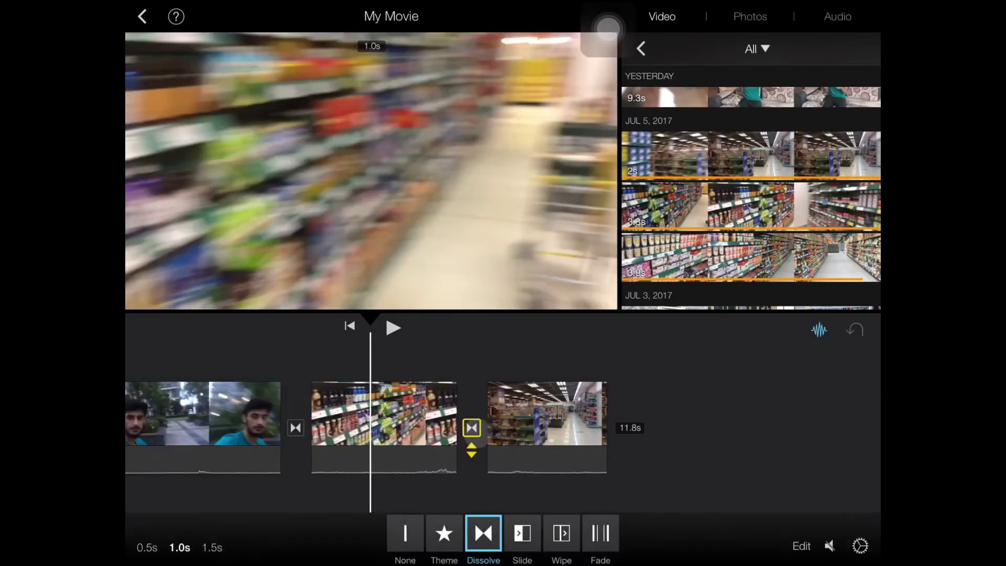
{"action": "left_click", "coordinate": [402, 538]}
{"action": "left_click", "coordinate": [392, 327]}
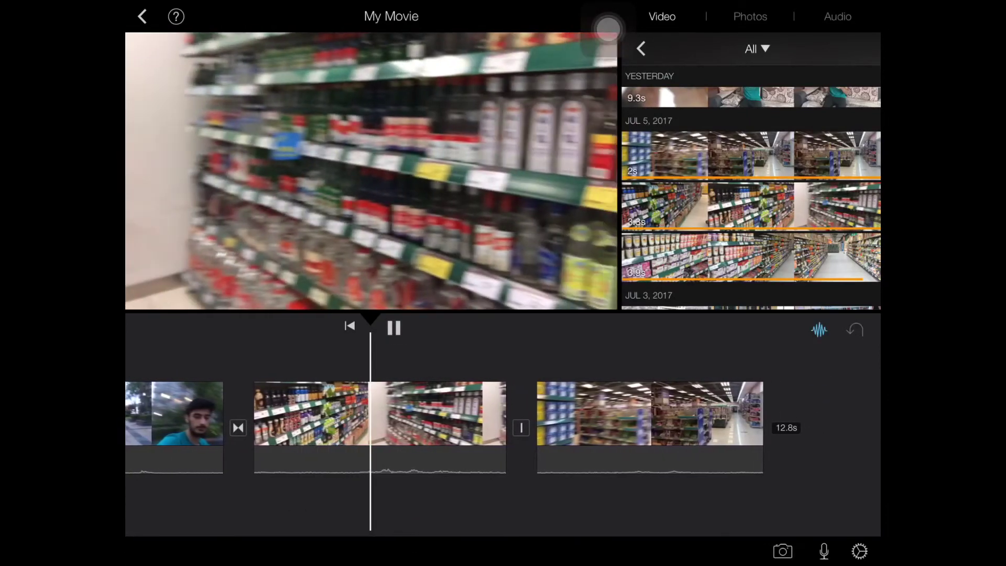
{"action": "left_click", "coordinate": [396, 329]}
Trim the blurry end off the first grocery clip and play the trimmed sequence.
{"action": "left_click", "coordinate": [427, 453]}
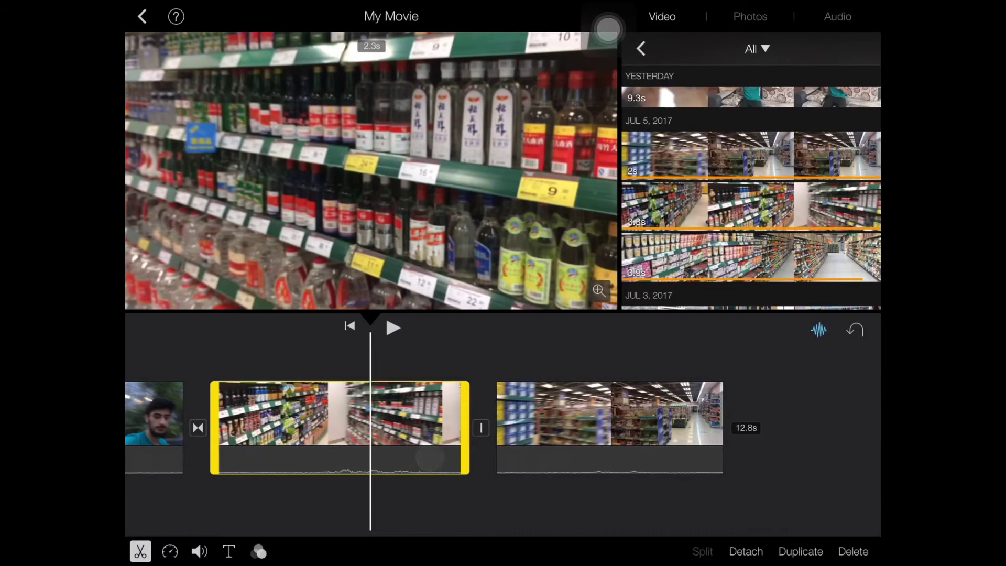
{"action": "left_click_drag", "start_coordinate": [466, 472], "coordinate": [320, 508]}
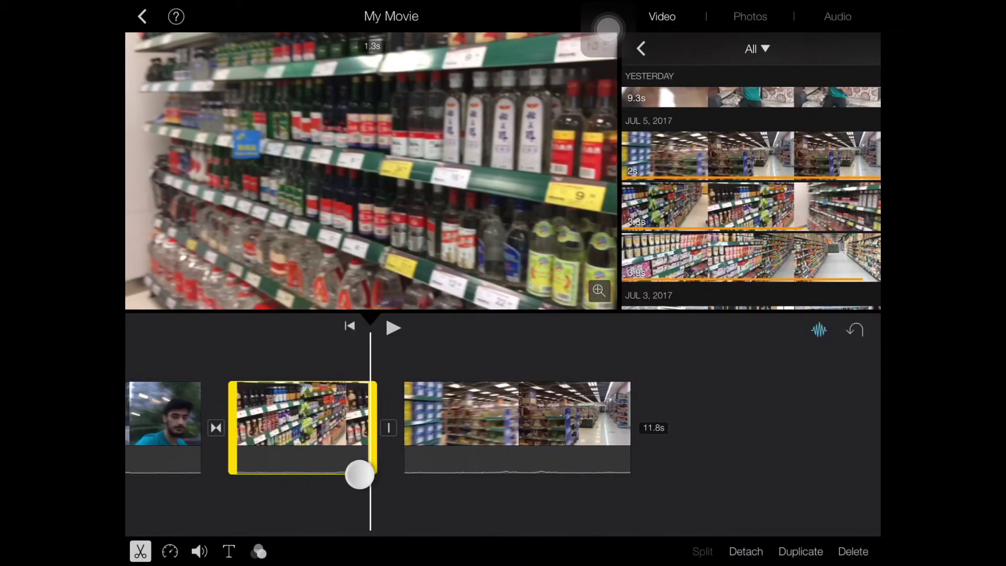
{"action": "left_click_drag", "start_coordinate": [359, 474], "coordinate": [343, 480]}
{"action": "mouse_move", "coordinate": [557, 492]}
{"action": "left_mouse_down"}
{"action": "mouse_move", "coordinate": [500, 499]}
{"action": "mouse_move", "coordinate": [662, 463]}
{"action": "mouse_move", "coordinate": [714, 427]}
{"action": "left_mouse_up"}
{"action": "left_click", "coordinate": [393, 328]}
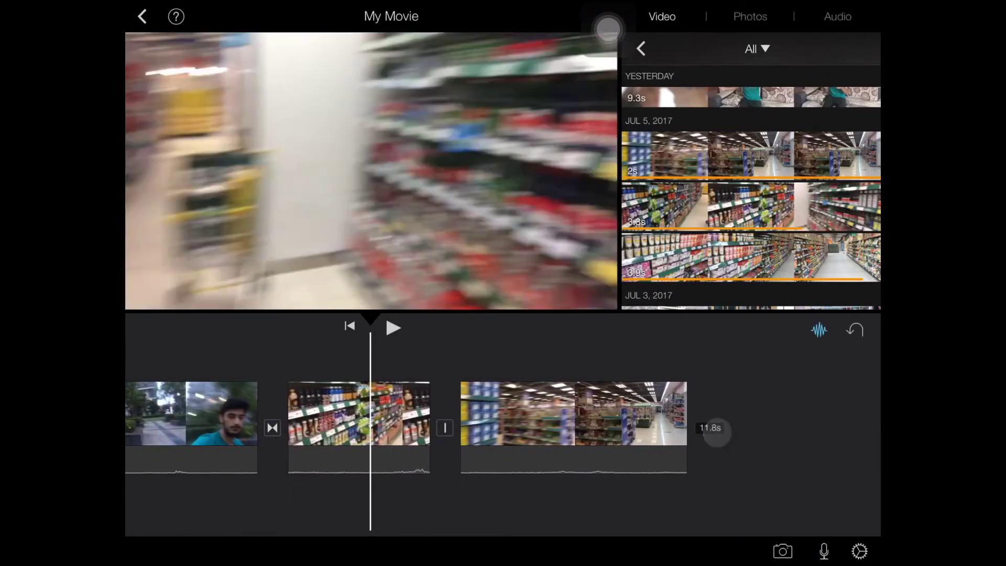
Set the transition between the selfie and grocery clips to None.
{"action": "left_click", "coordinate": [358, 416]}
{"action": "left_click", "coordinate": [273, 428]}
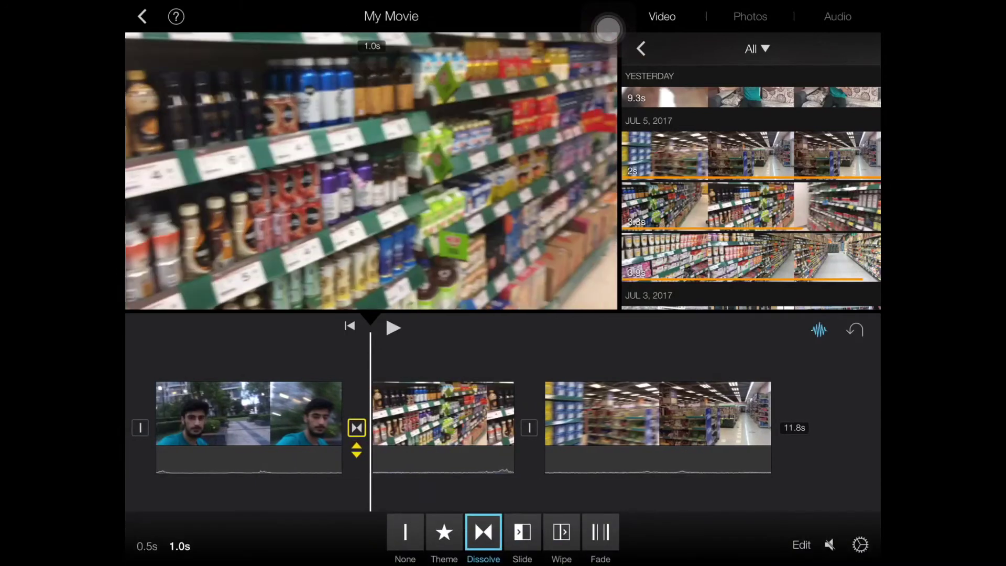
{"action": "left_click", "coordinate": [404, 535]}
Shorten the first grocery clip's blurry end and play the edited sequence.
{"action": "left_click", "coordinate": [667, 441]}
{"action": "left_click_drag", "start_coordinate": [667, 442], "coordinate": [571, 500]}
{"action": "left_click", "coordinate": [461, 438]}
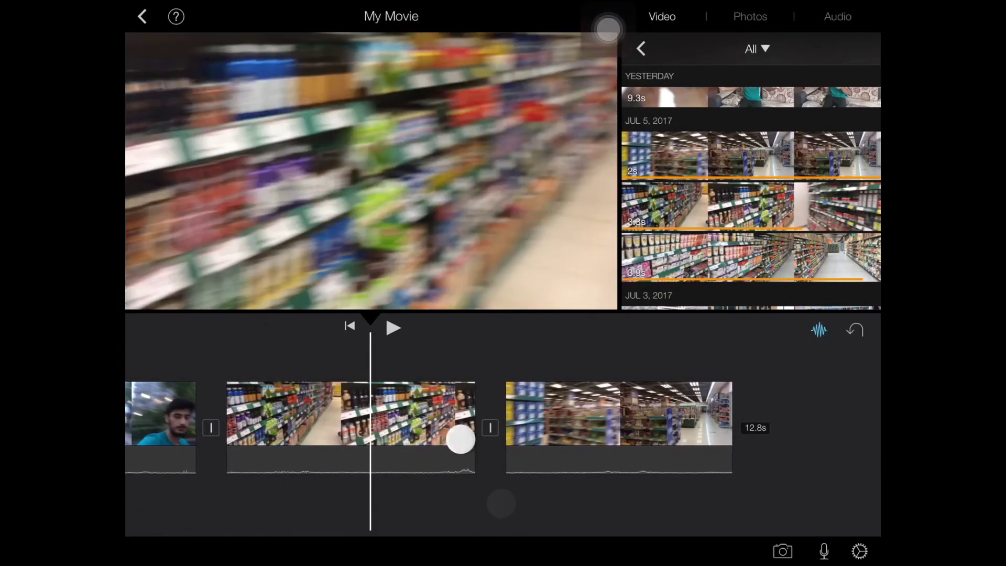
{"action": "left_click_drag", "start_coordinate": [457, 472], "coordinate": [405, 491]}
{"action": "left_click", "coordinate": [726, 485]}
{"action": "left_click", "coordinate": [395, 326]}
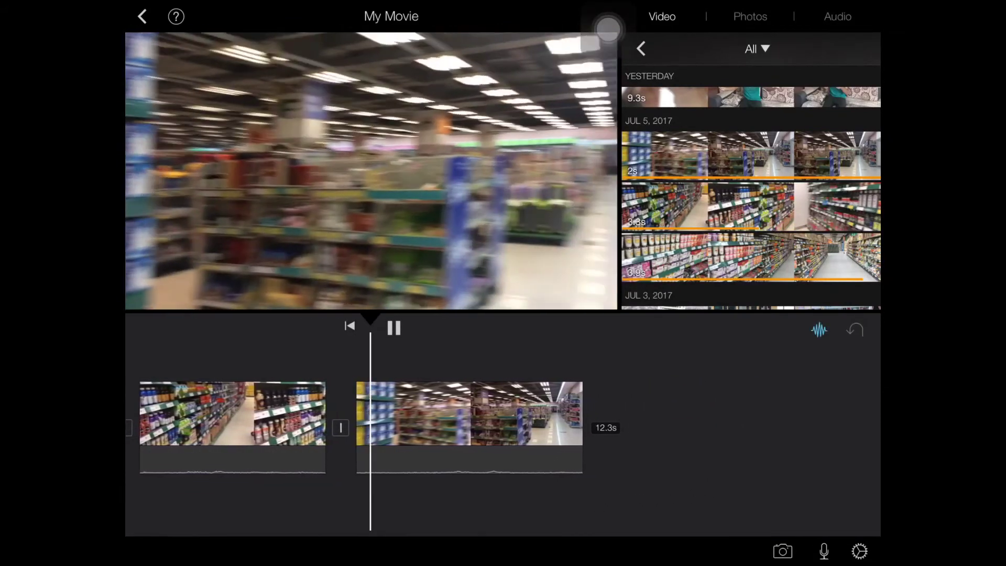
{"action": "left_click", "coordinate": [393, 328]}
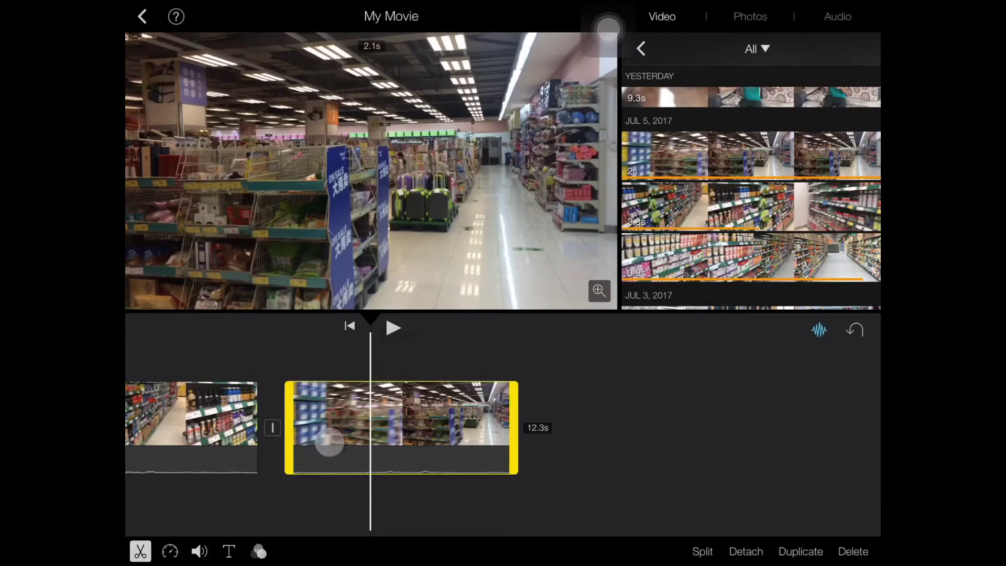
Trim the blurry start of the last grocery clip and replay the grocery section.
{"action": "left_click_drag", "start_coordinate": [299, 465], "coordinate": [317, 480]}
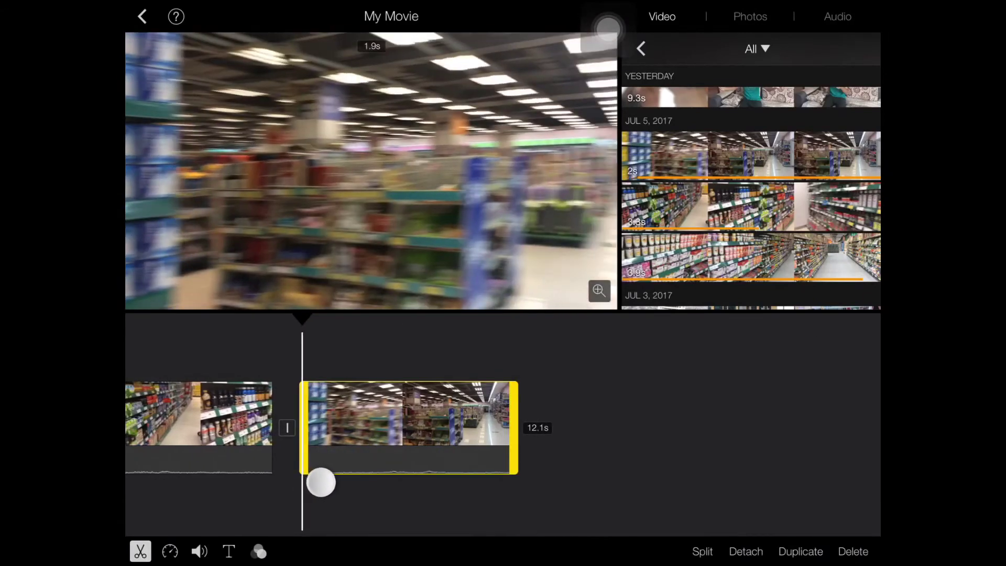
{"action": "left_click", "coordinate": [321, 482]}
{"action": "scroll", "coordinate": [755, 432], "scroll_direction": "left", "scroll_amount": 3}
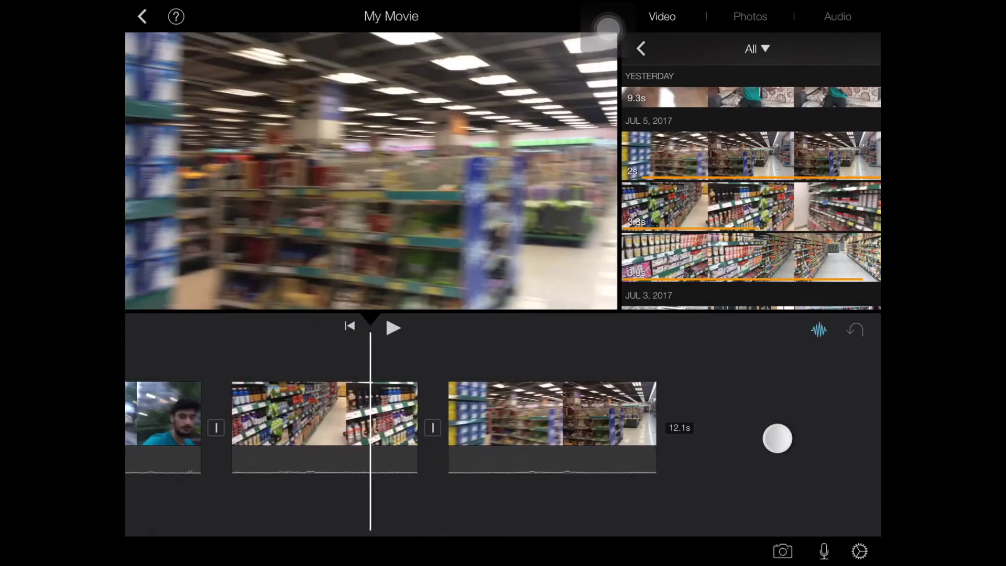
{"action": "left_click_drag", "start_coordinate": [778, 438], "coordinate": [868, 460]}
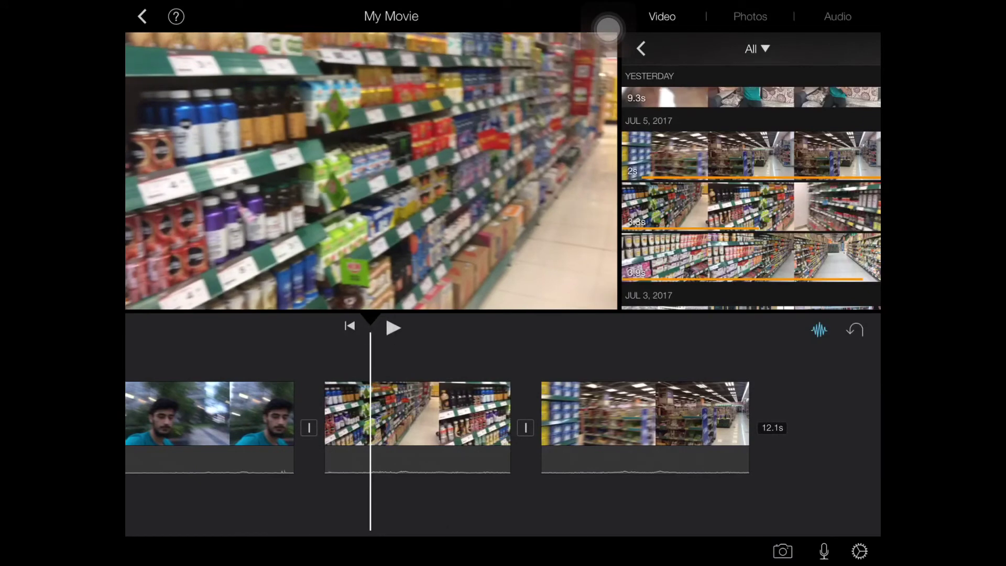
{"action": "left_click", "coordinate": [393, 328]}
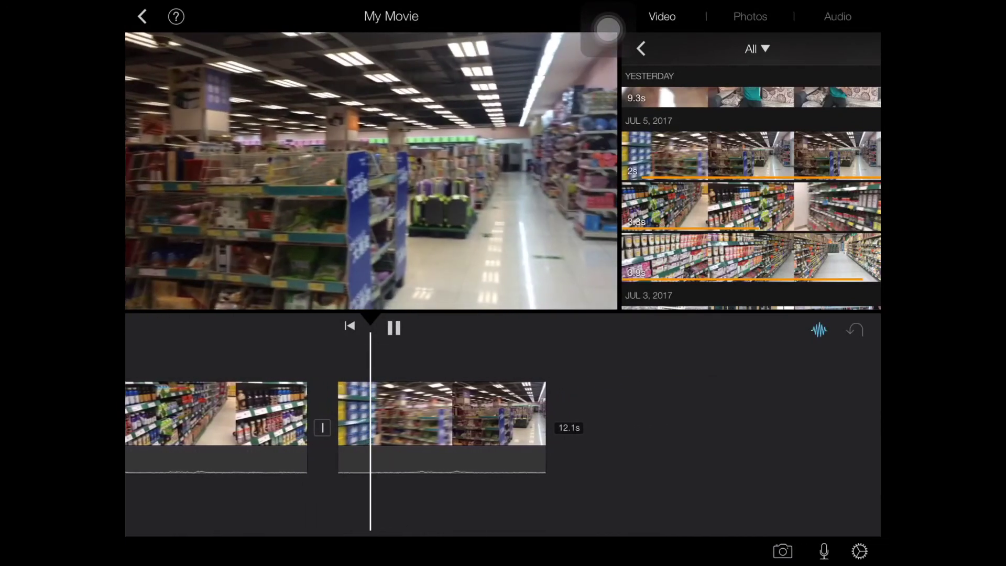
Move the last grocery clip's start slightly earlier, to about 12 seconds, and play the final edit.
{"action": "mouse_move", "coordinate": [526, 461]}
{"action": "left_mouse_down"}
{"action": "mouse_move", "coordinate": [634, 460]}
{"action": "mouse_move", "coordinate": [561, 463]}
{"action": "left_mouse_up"}
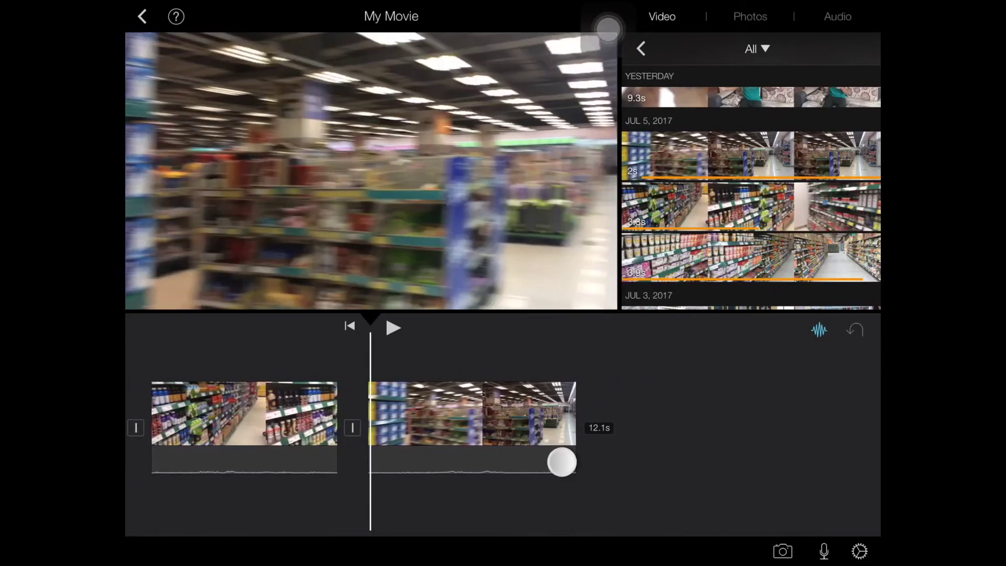
{"action": "left_click", "coordinate": [409, 447]}
{"action": "mouse_move", "coordinate": [367, 458]}
{"action": "left_mouse_down"}
{"action": "mouse_move", "coordinate": [389, 477]}
{"action": "mouse_move", "coordinate": [557, 442]}
{"action": "left_mouse_up"}
{"action": "left_click", "coordinate": [392, 328]}
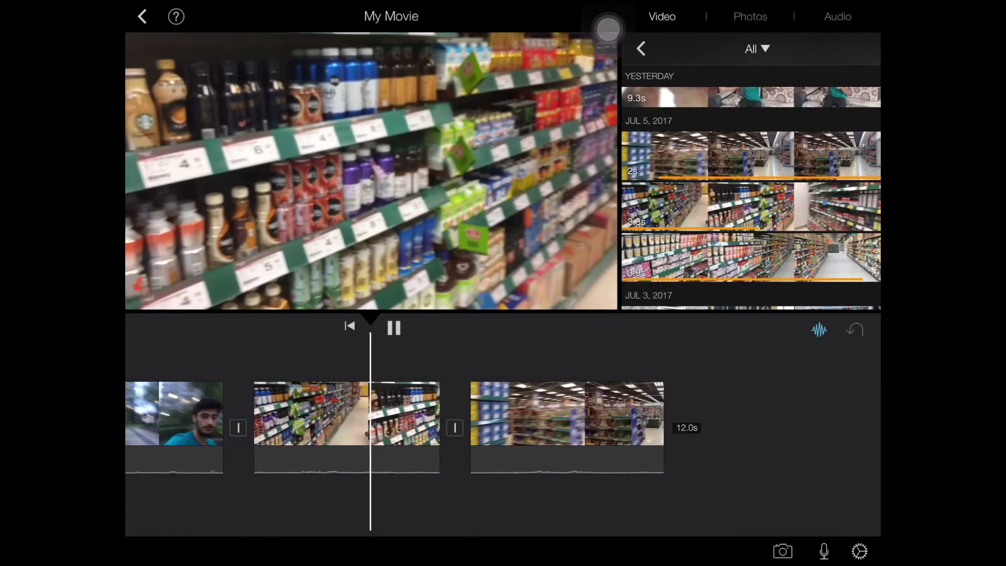
{"action": "left_click", "coordinate": [400, 447]}
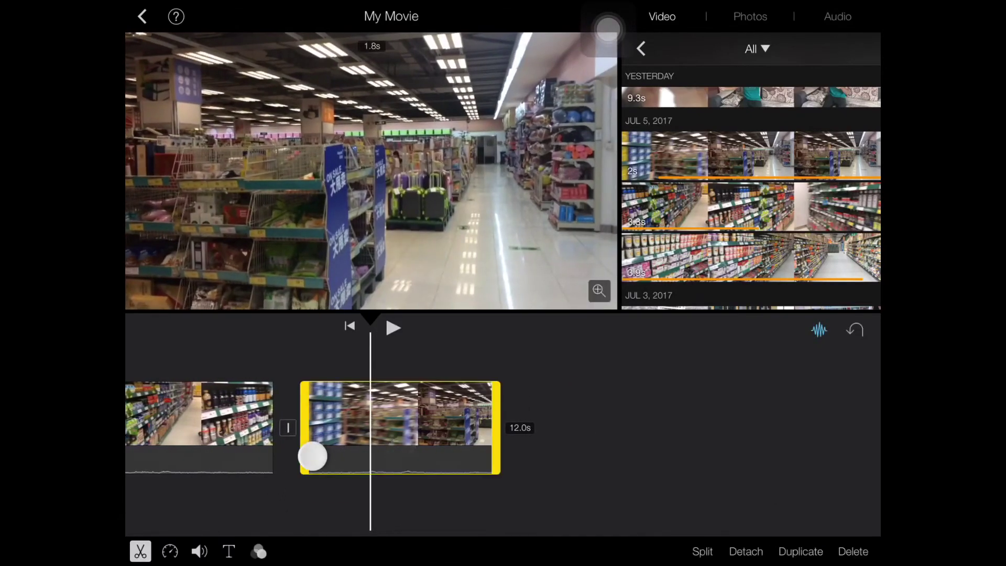
{"action": "left_click_drag", "start_coordinate": [312, 457], "coordinate": [275, 463]}
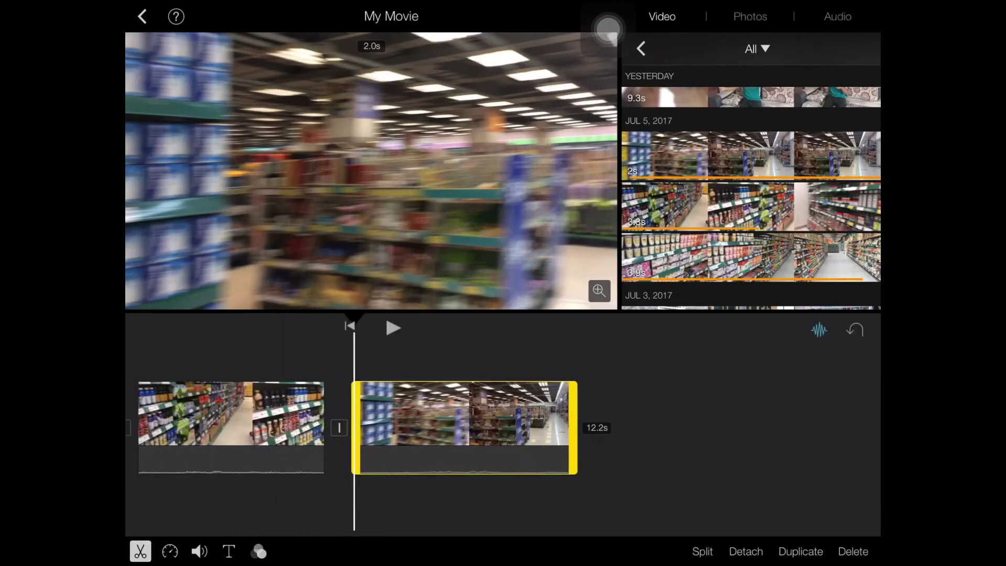
{"action": "left_click", "coordinate": [506, 432]}
{"action": "left_click", "coordinate": [393, 328]}
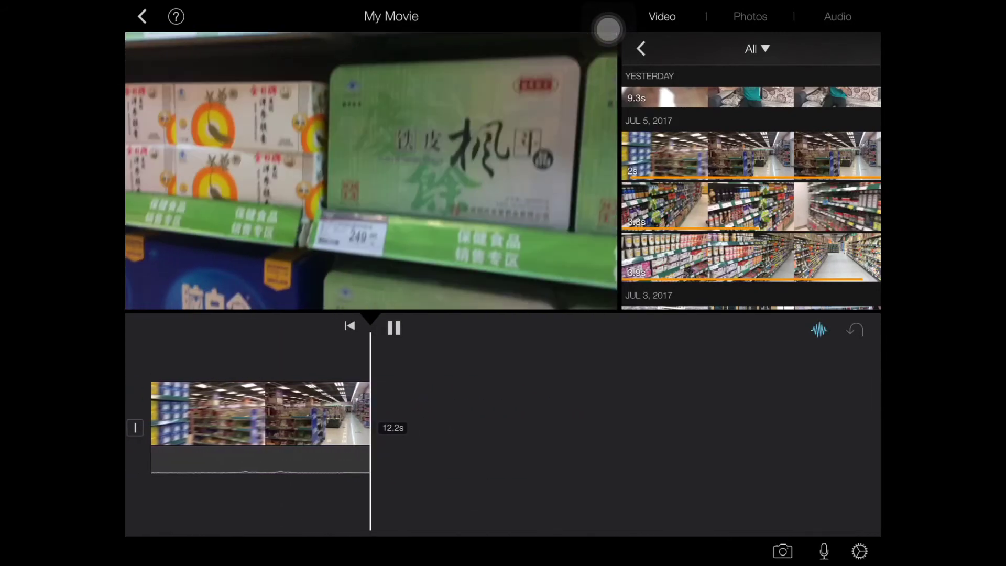
{"action": "scroll", "coordinate": [785, 207], "scroll_direction": "up", "scroll_amount": 3}
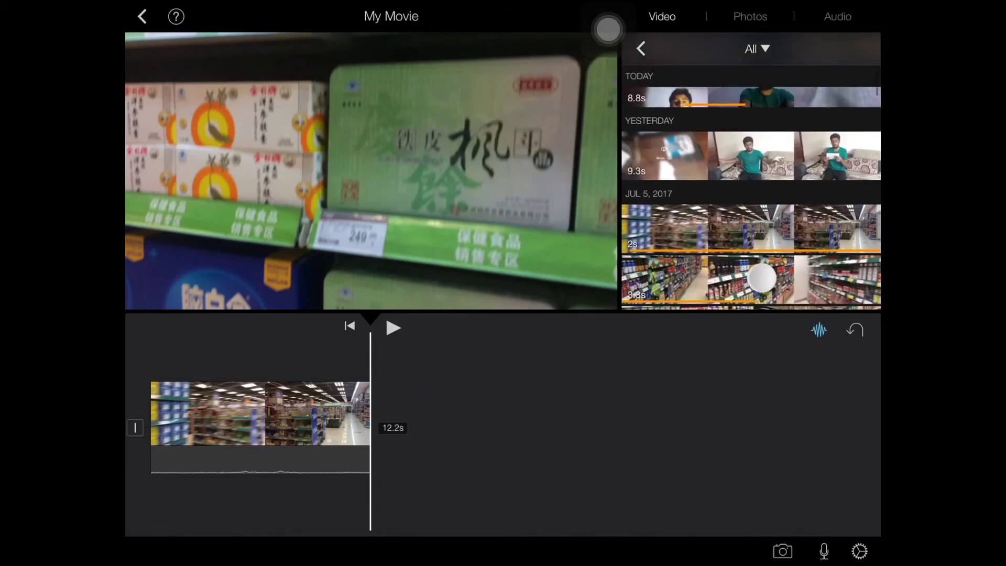